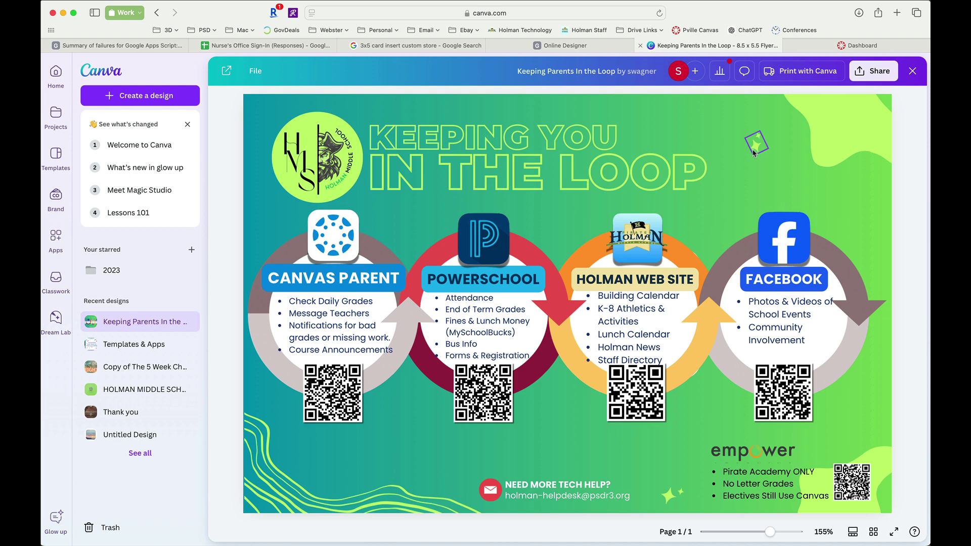
Open the Share panel for the 'Keeping Parents In the Loop' flyer.
left_click(875, 74)
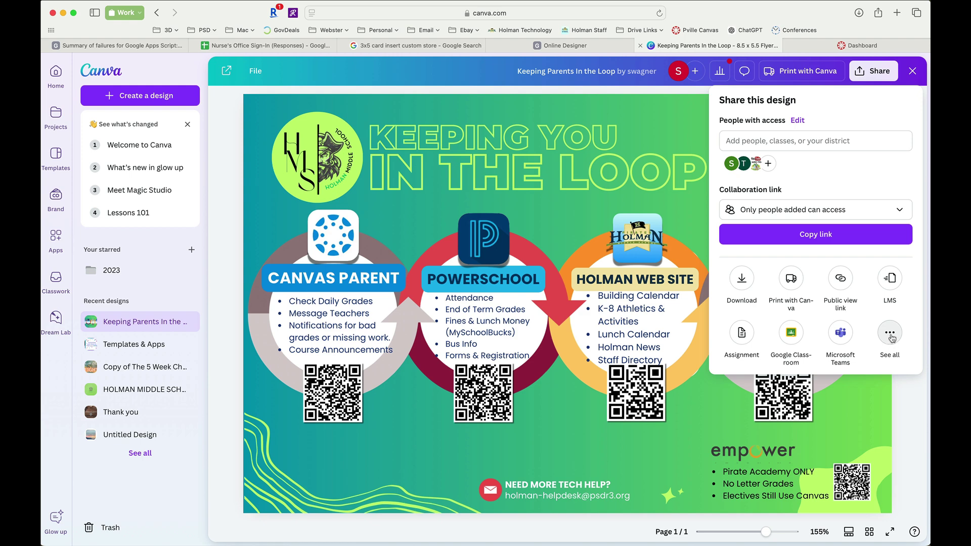
Expand all sharing destinations and choose Template link.
left_click(890, 335)
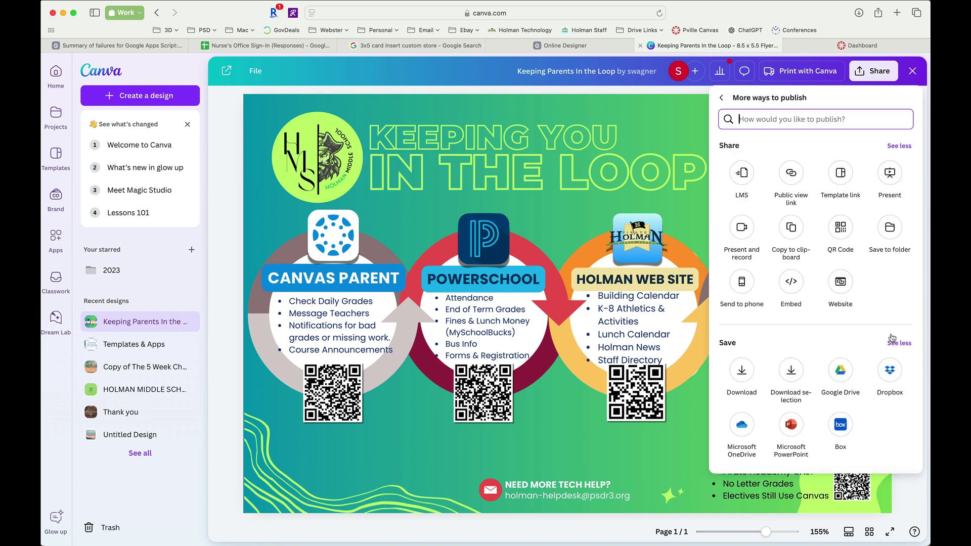
left_click(841, 185)
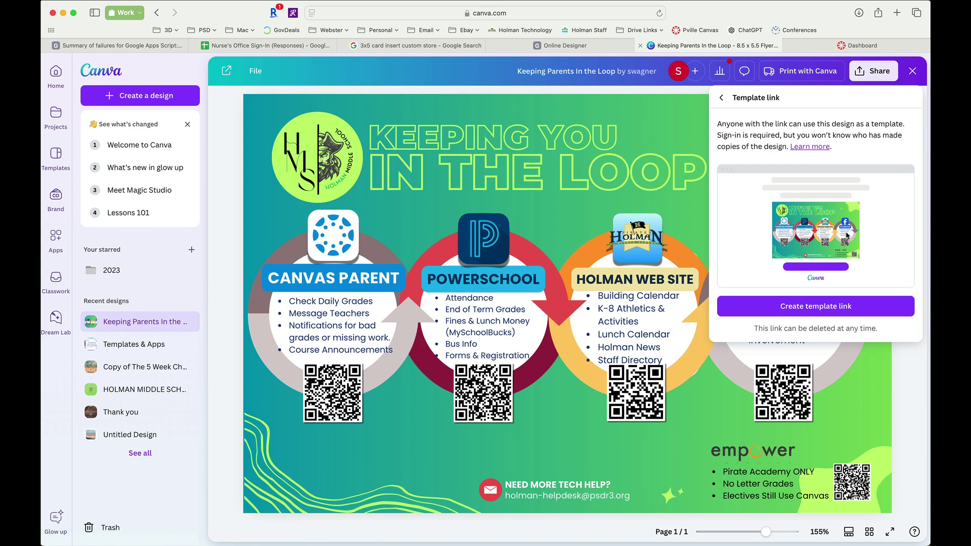
Create and copy the flyer's template link, then switch to the Canvas Dashboard tab.
left_click(828, 313)
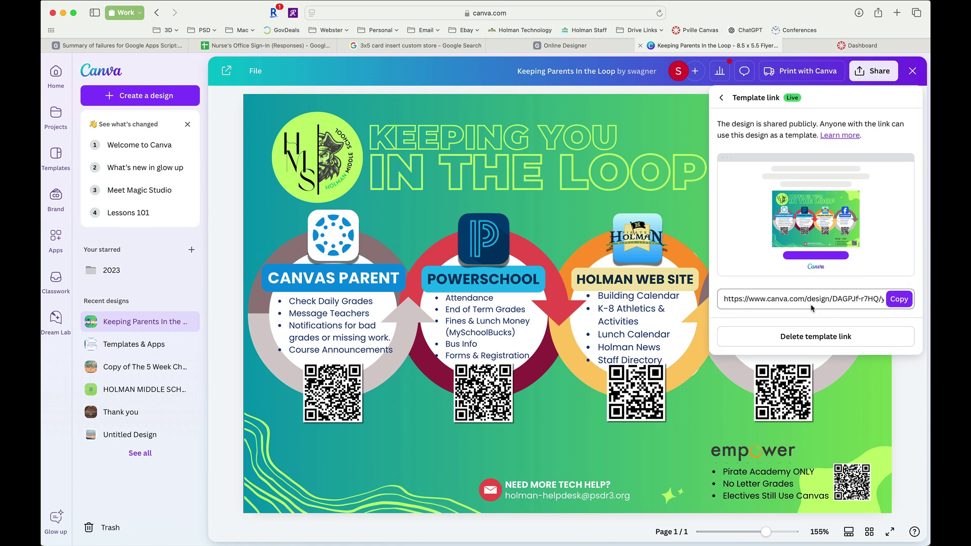
left_click(898, 300)
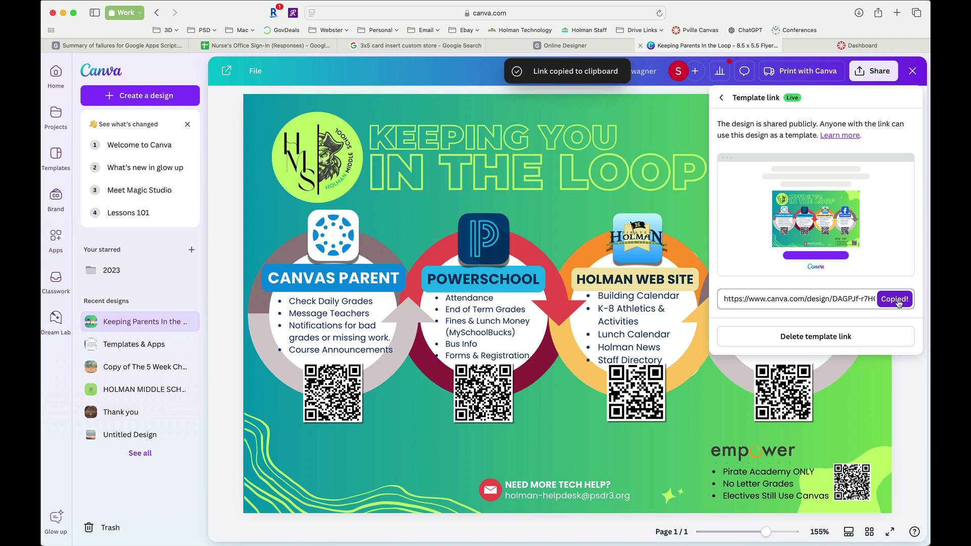
left_click(888, 50)
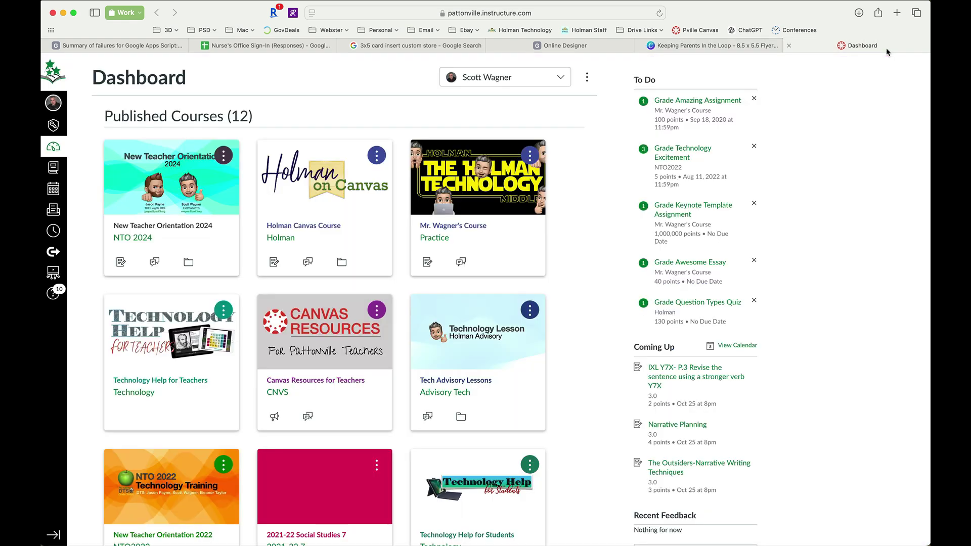
Open the Practice Course and go to its Assignments list.
left_click(449, 232)
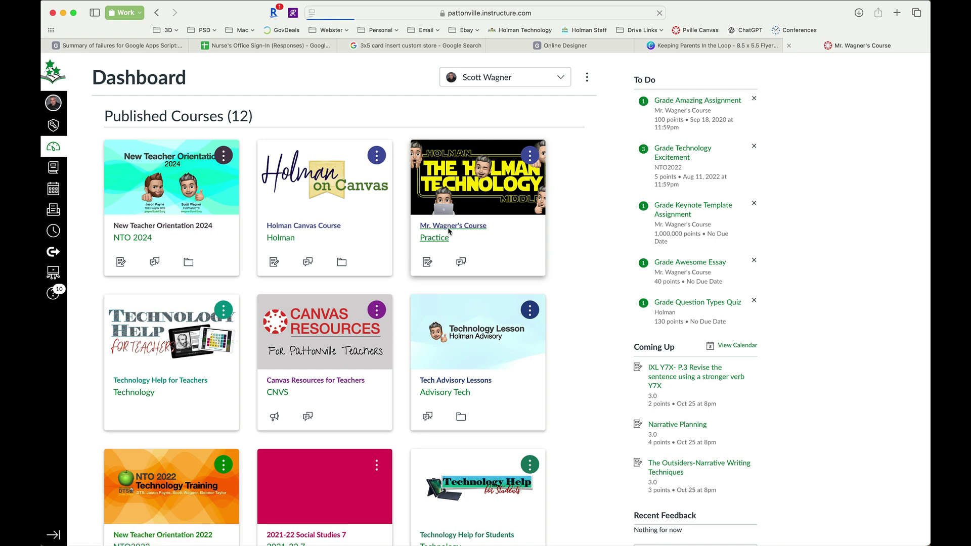
left_click(125, 190)
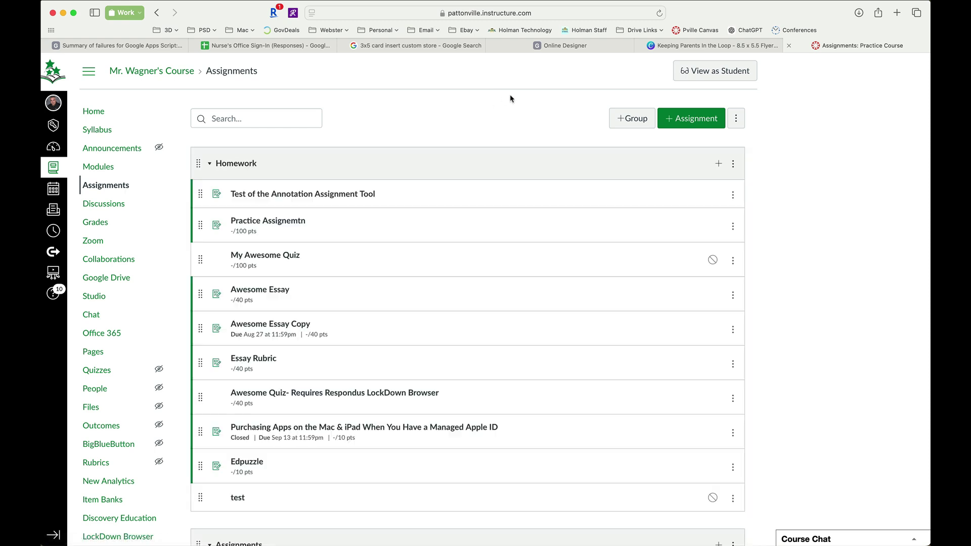
Start a new assignment named 'Canva Template Assignment' worth 100 points.
left_click(690, 121)
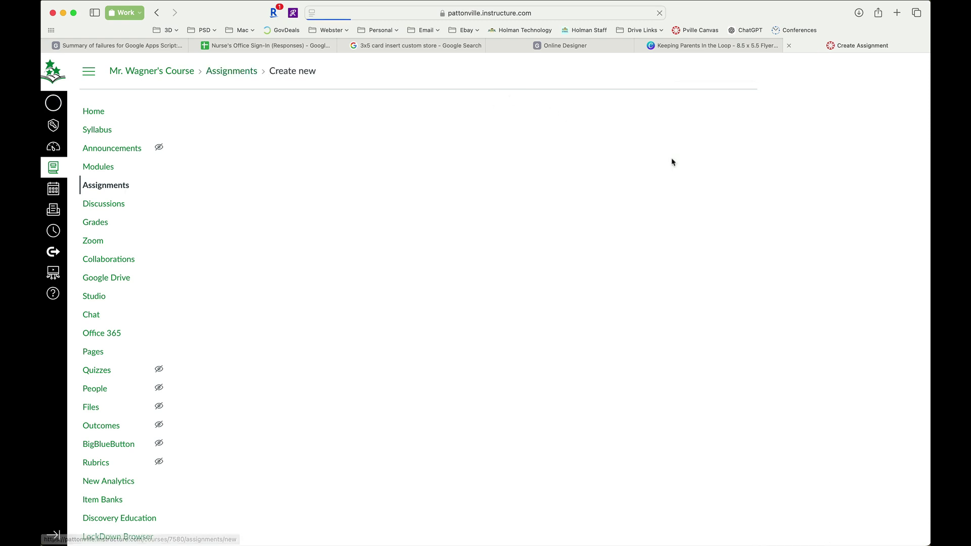
type("Canva Template Assi")
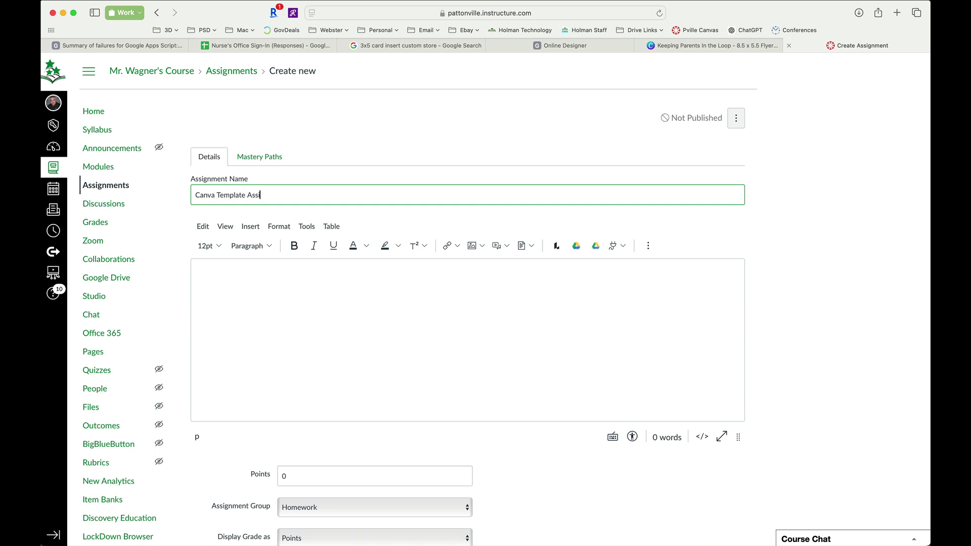
type("gnment")
scroll(284, 354, "down", 5)
left_click(299, 343)
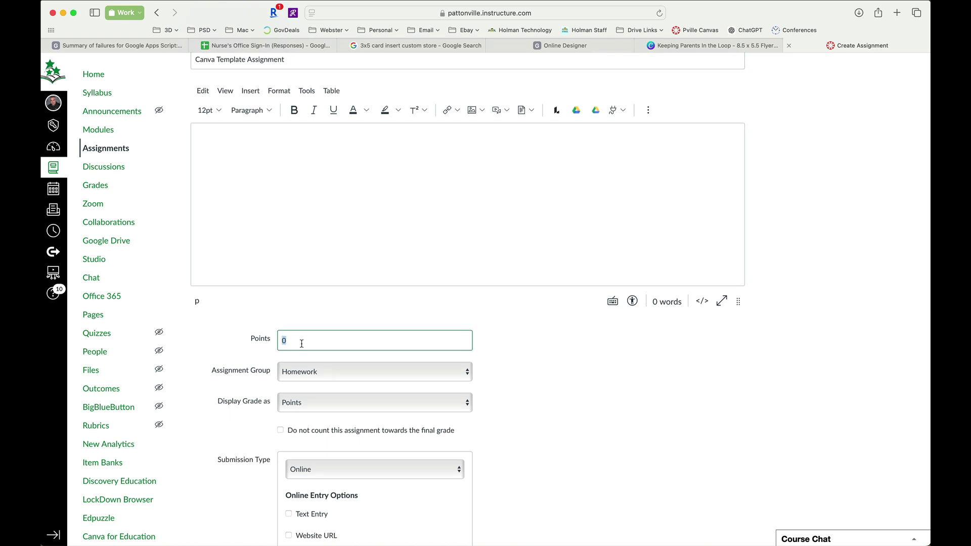
type("100")
Set the assignment's due date to October 25, 2024.
scroll(374, 355, "down", 2)
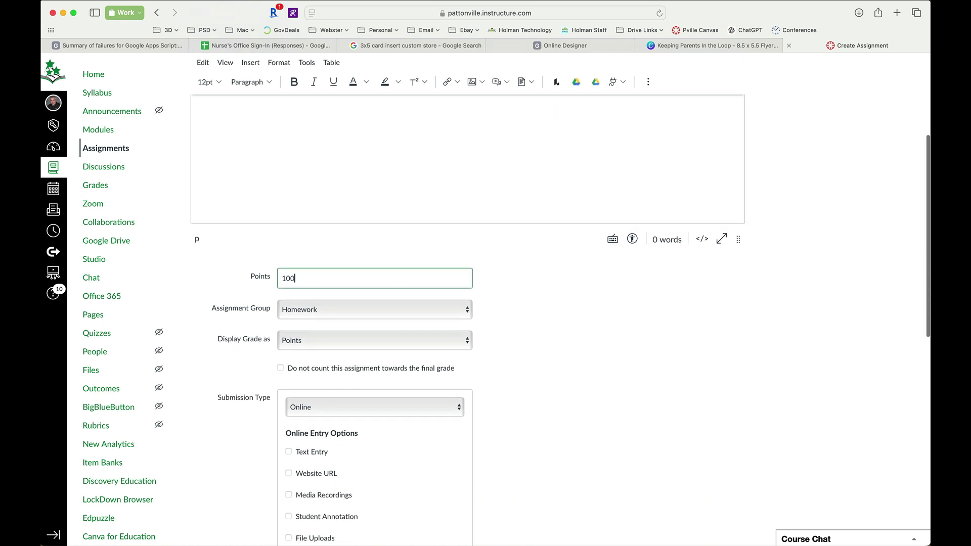
scroll(400, 403, "down", 7)
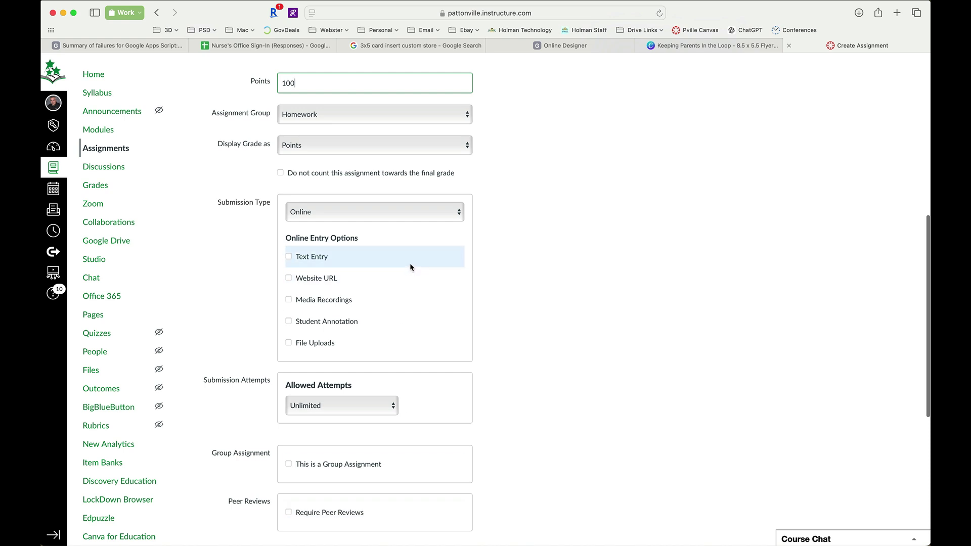
scroll(410, 267, "down", 10)
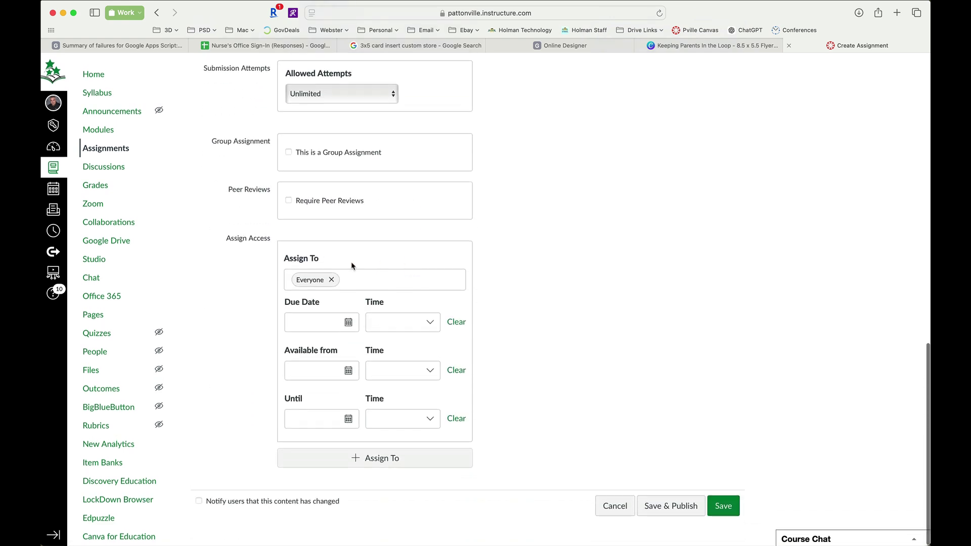
left_click(349, 326)
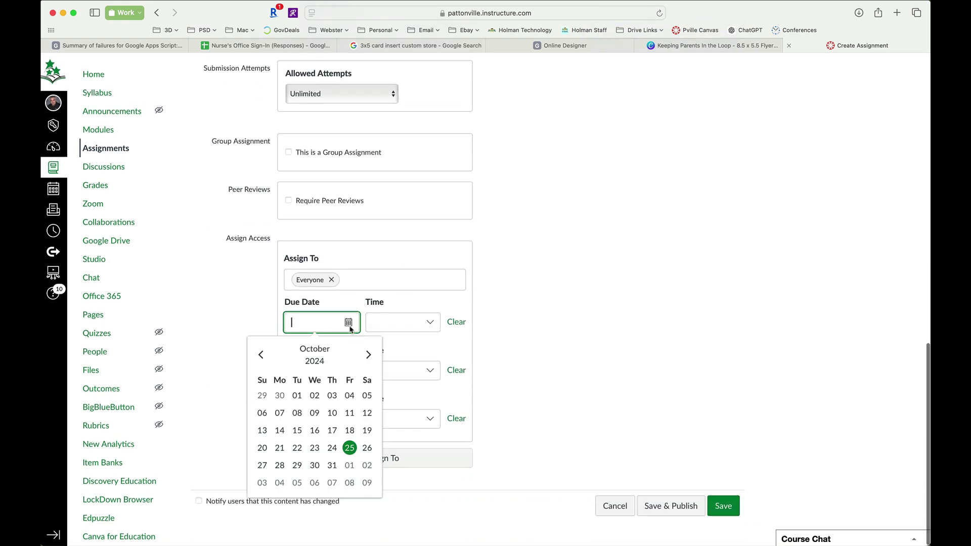
left_click(349, 448)
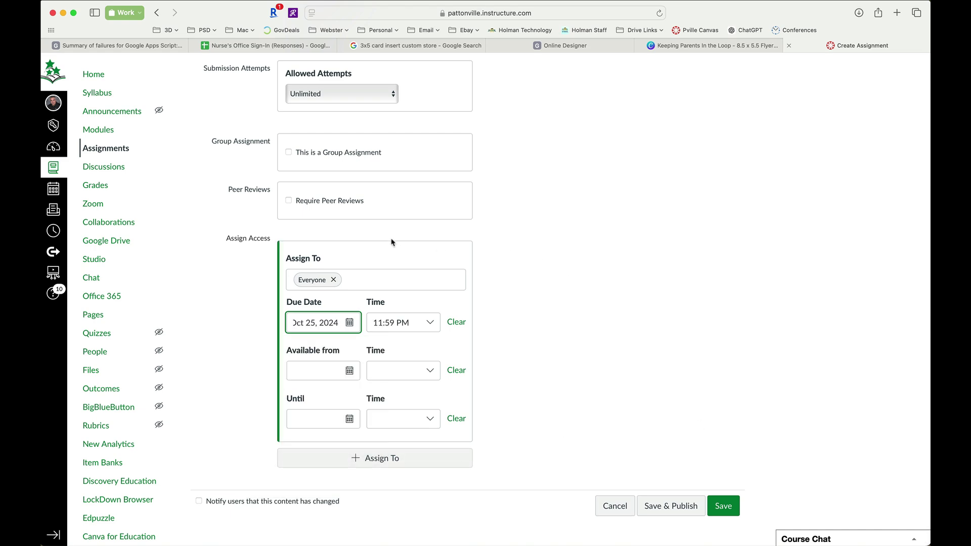
scroll(391, 242, "up", 15)
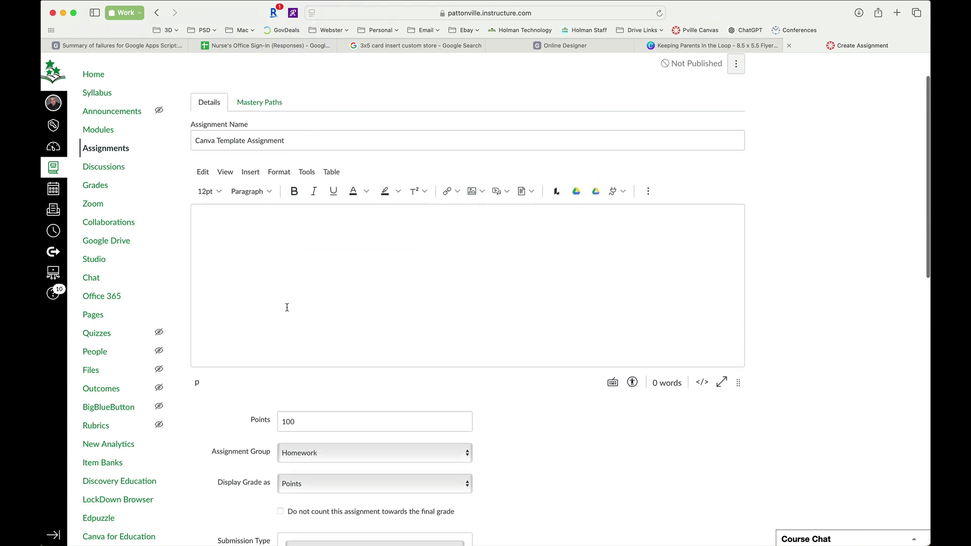
Paste the Canva template URL into the assignment description, followed by a new line.
left_click(302, 251)
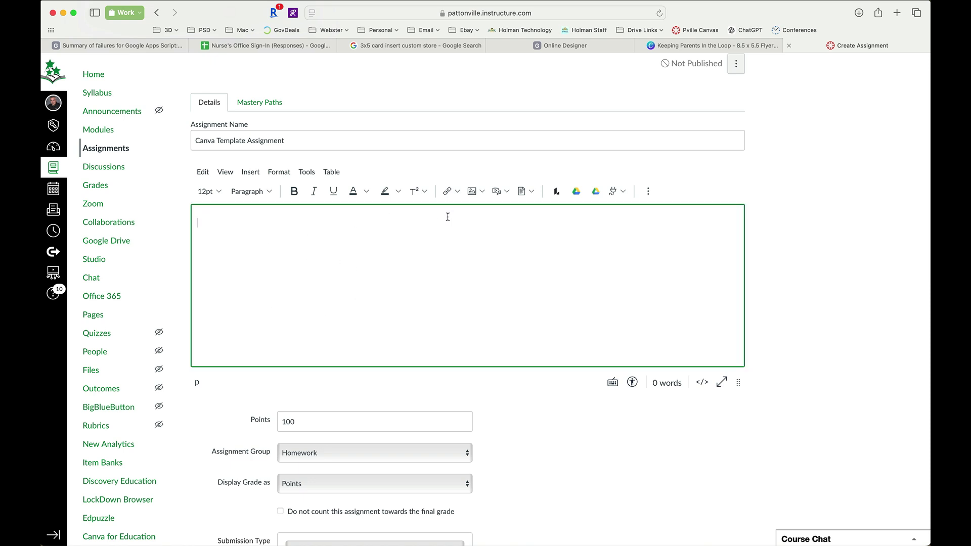
key("super+v")
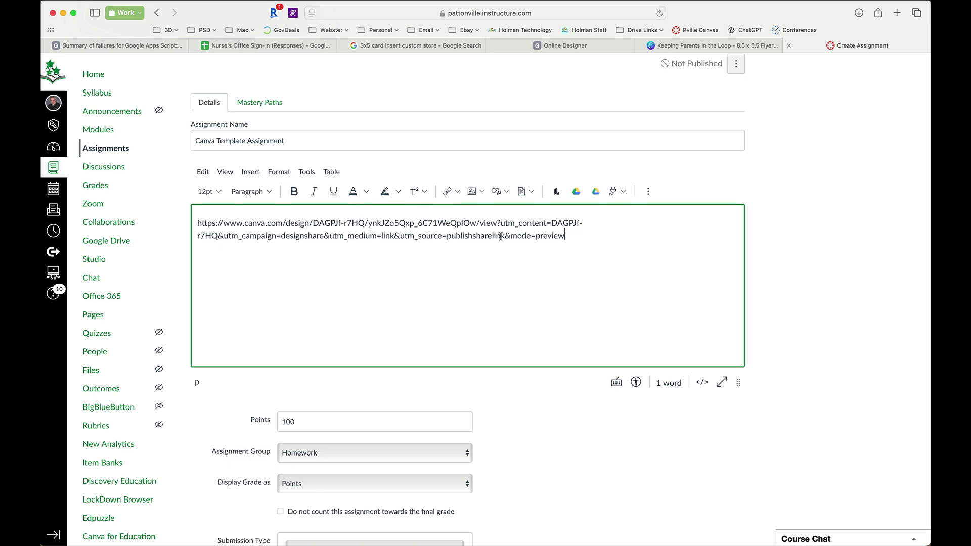
key("Return")
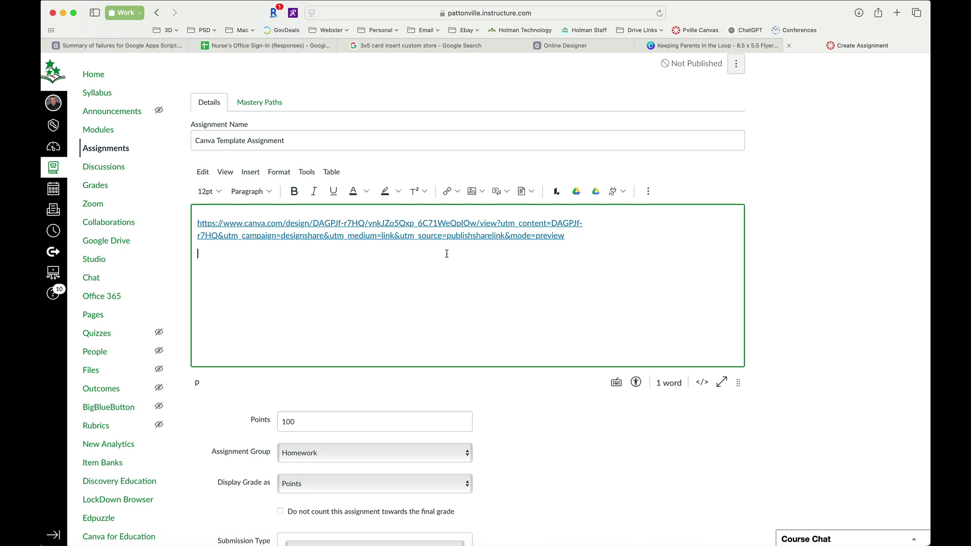
Add 'Click Here to Open Template' as an external link to the template URL.
type("Click")
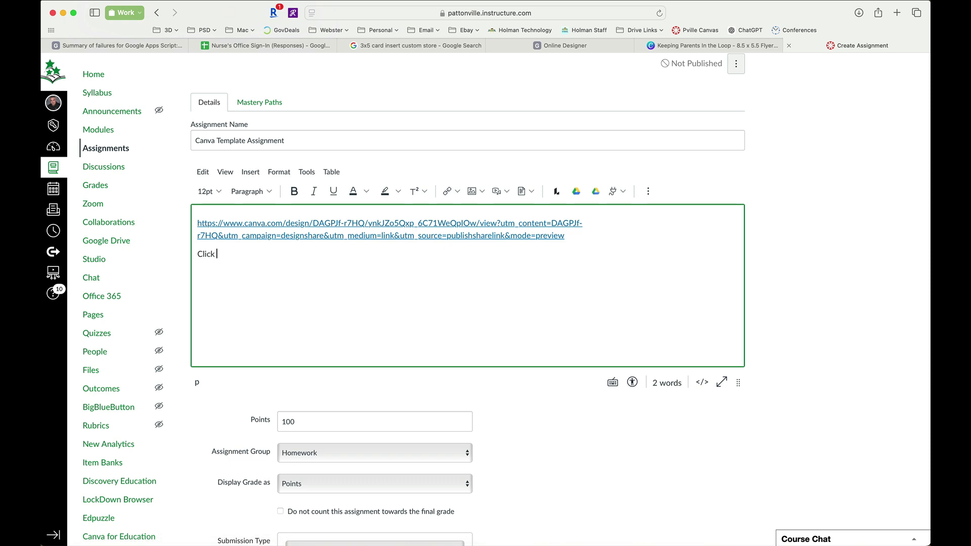
type(" Here to Open Template")
left_click_drag(308, 252, 185, 255)
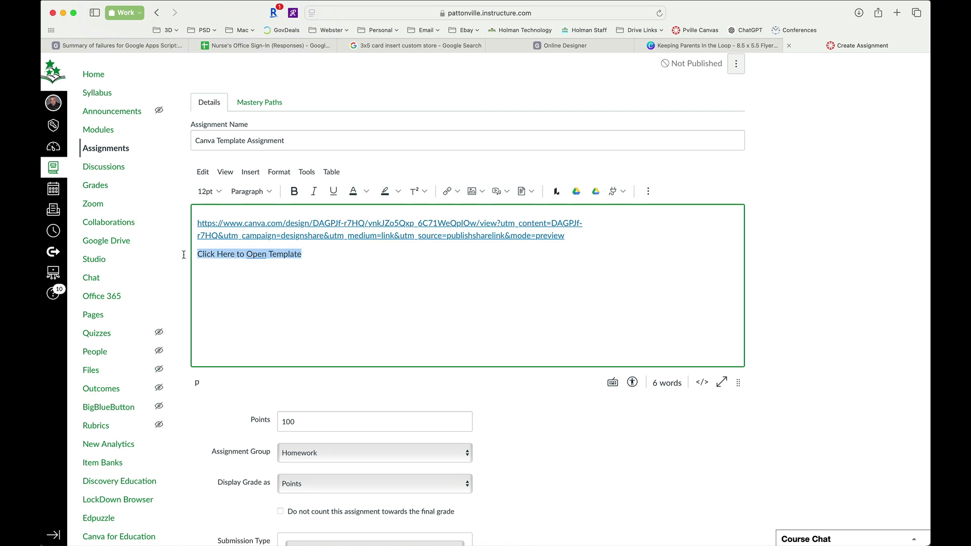
left_click(448, 191)
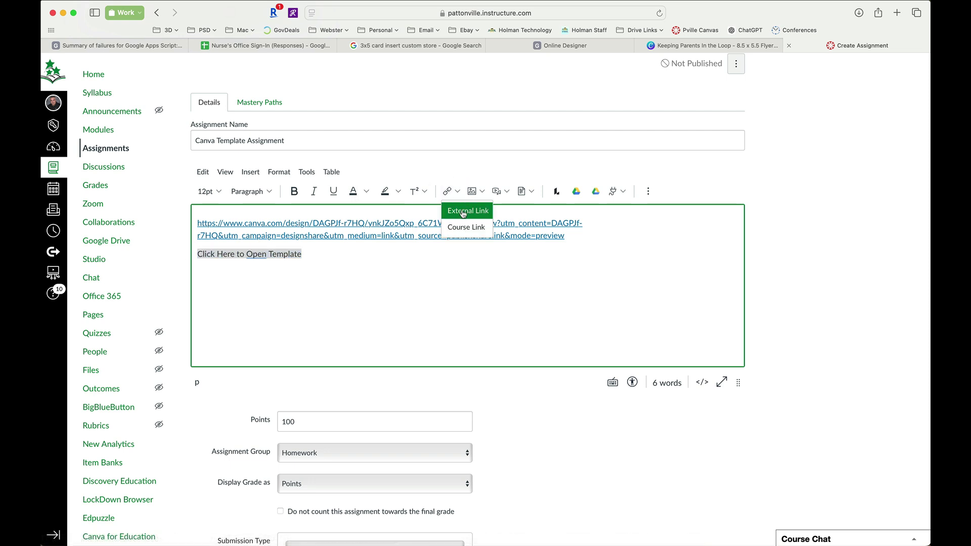
left_click(463, 211)
left_click(390, 323)
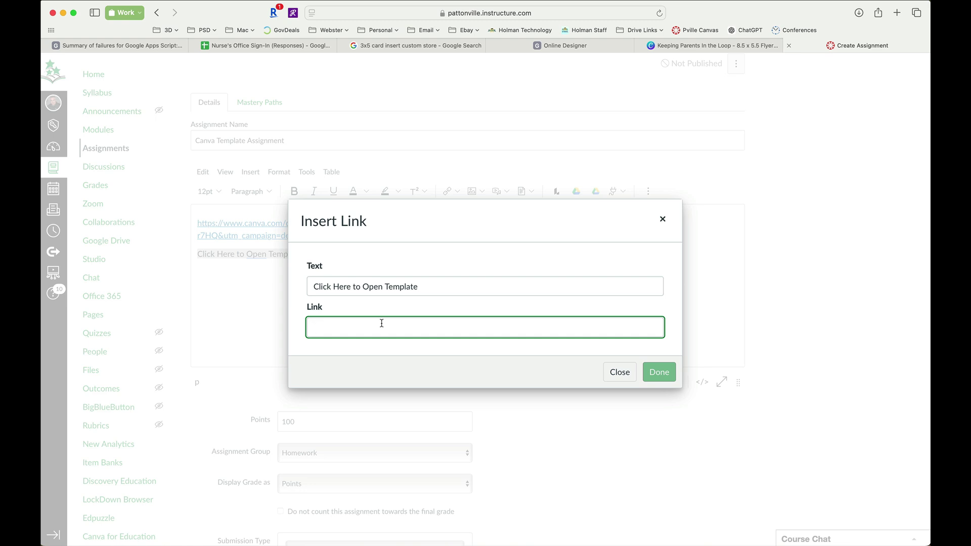
key("super+v")
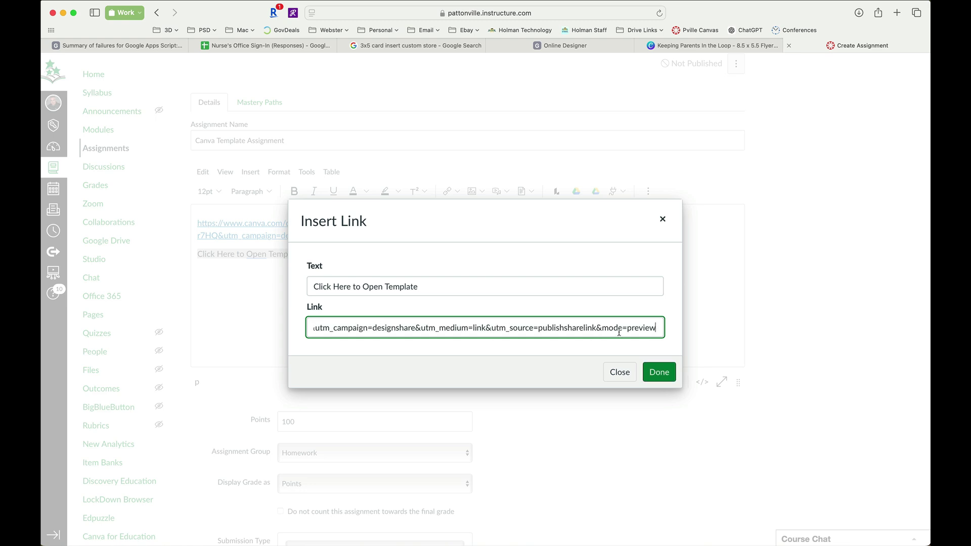
left_click(659, 372)
left_click(444, 250)
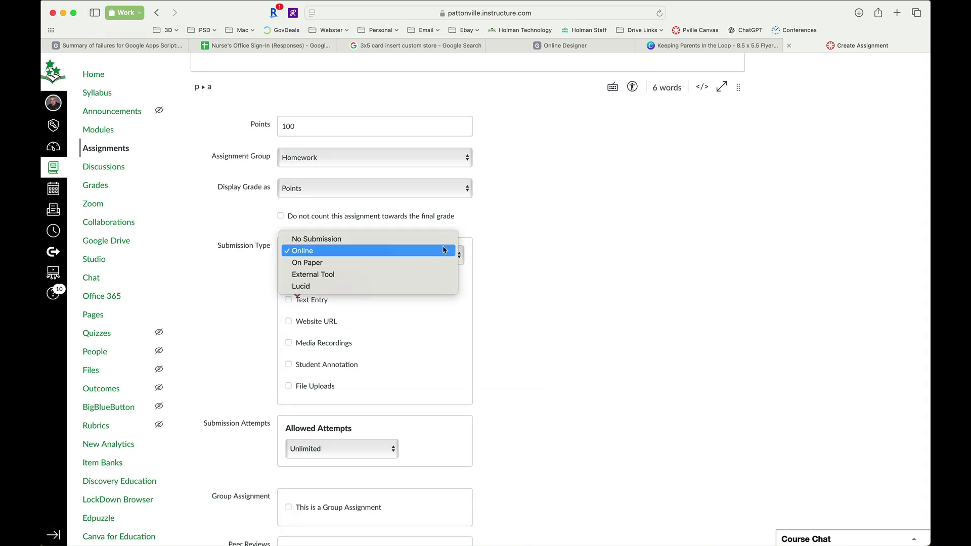
Set the submission type to Online with File Uploads, then Save & Publish.
left_click(399, 251)
left_click(289, 386)
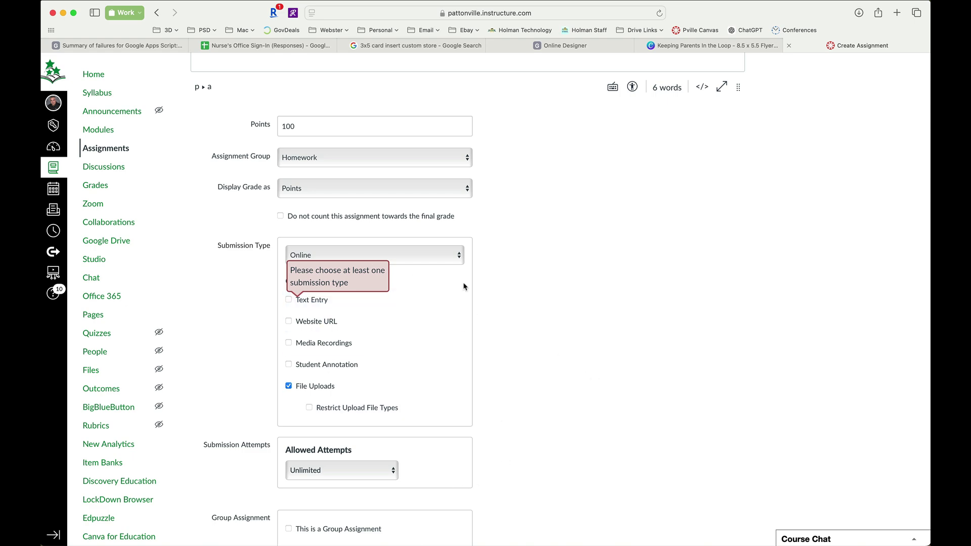
scroll(558, 371, "down", 10)
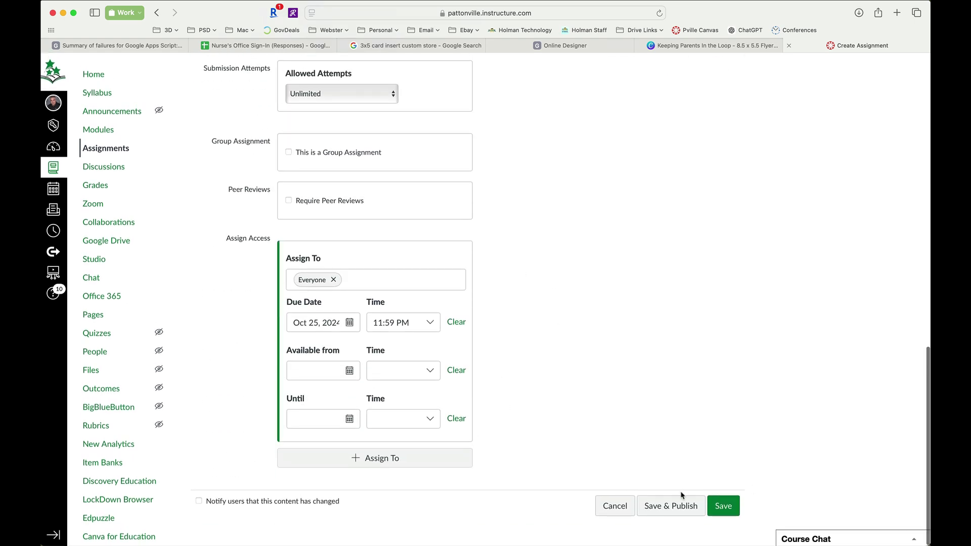
left_click(674, 501)
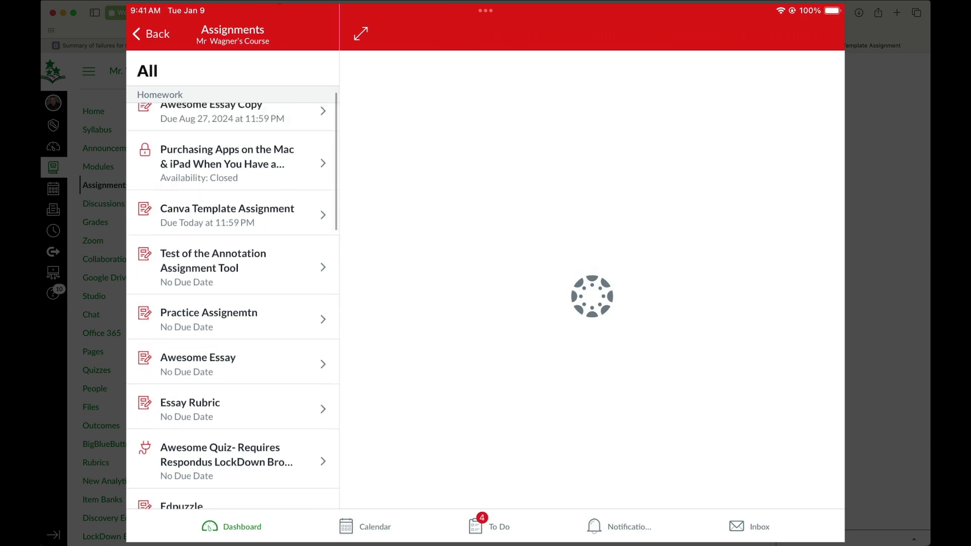
Open Canva Template Assignment in Canvas Student and scroll down to its template link.
left_click(227, 212)
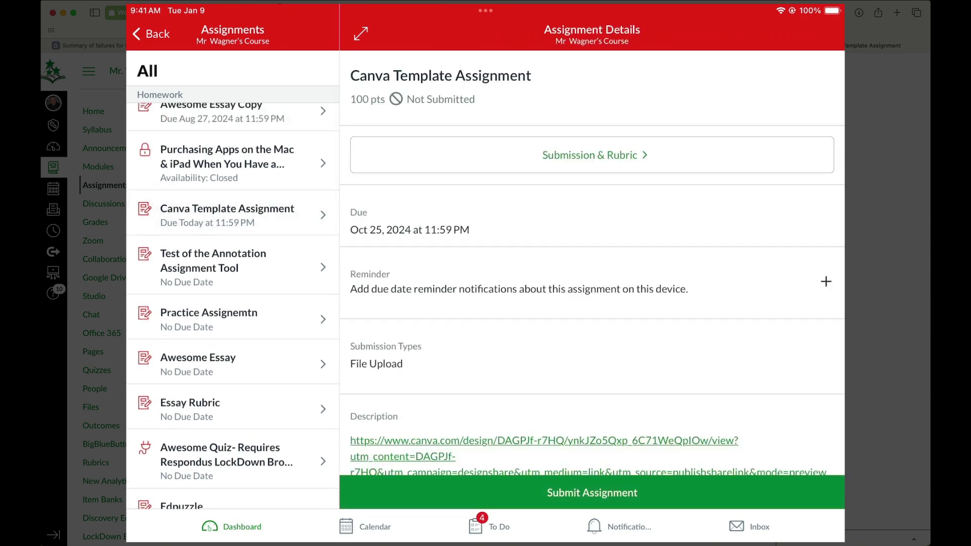
scroll(592, 263, "down", 2)
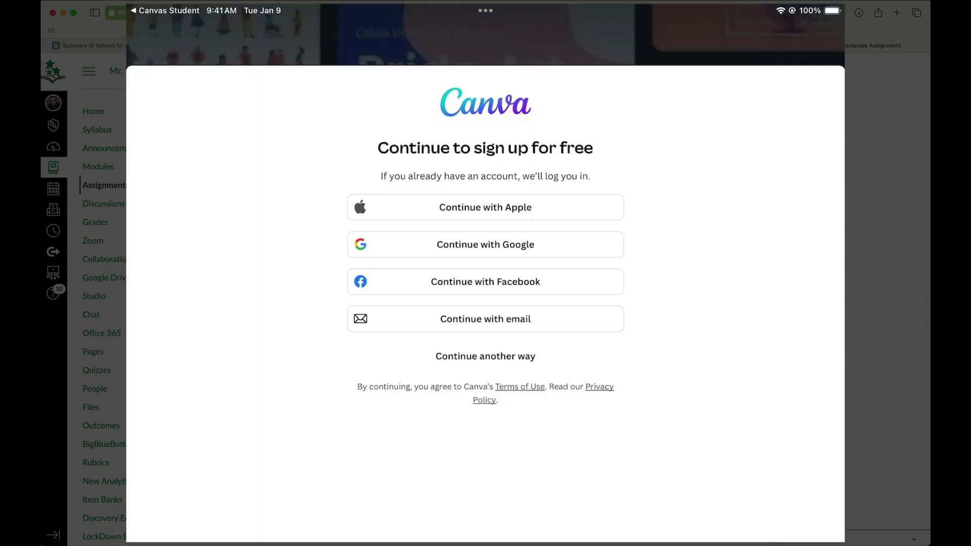
Sign in to Canva through Google with the student account, approving both sign-in alerts.
left_click(480, 246)
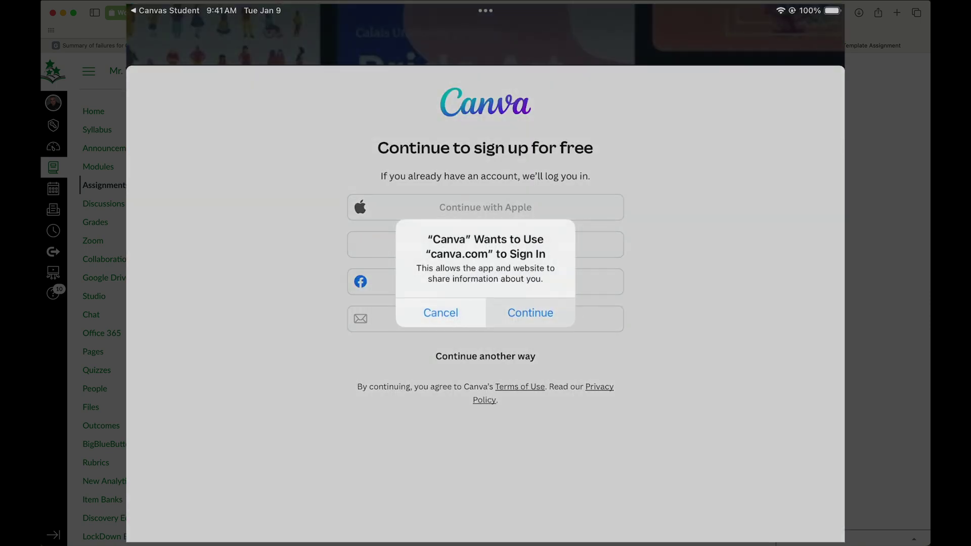
left_click(529, 312)
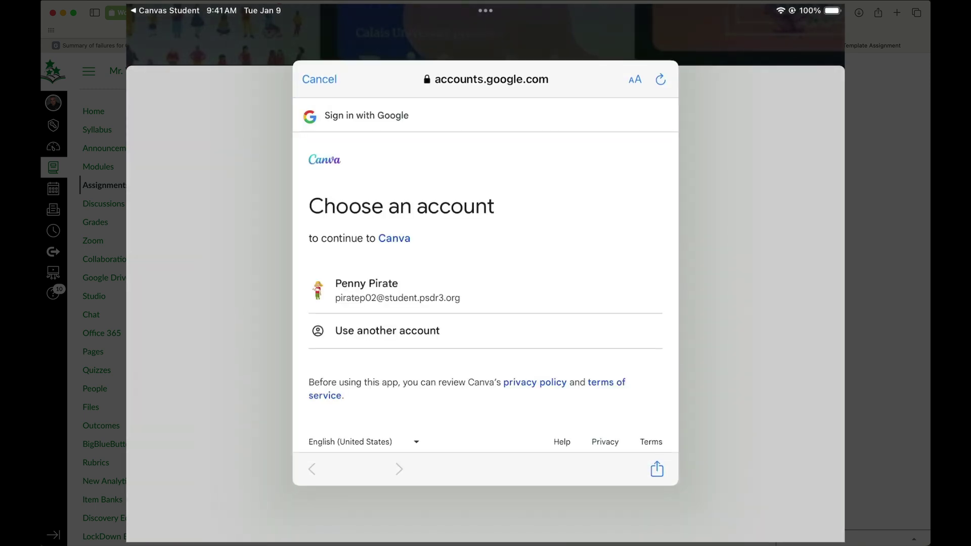
left_click(367, 291)
left_click(575, 369)
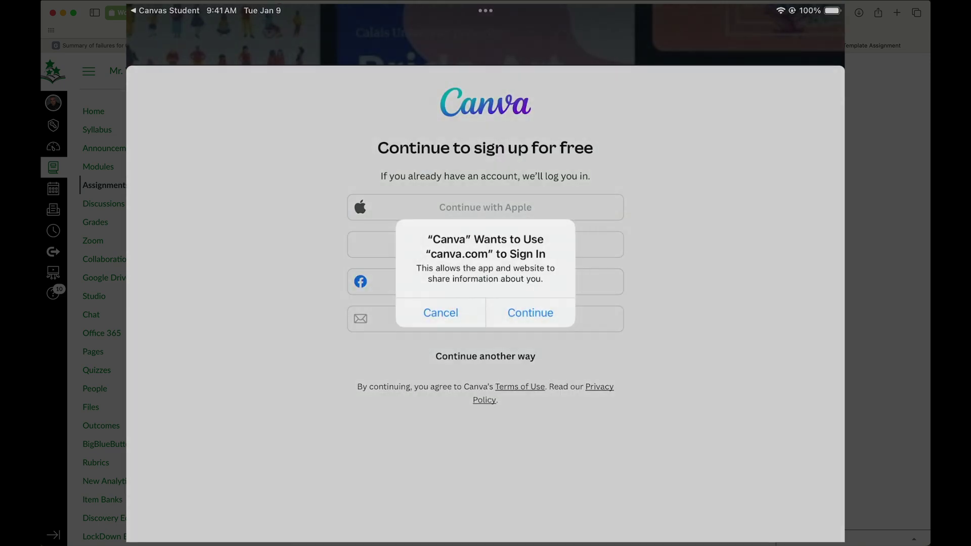
left_click(529, 311)
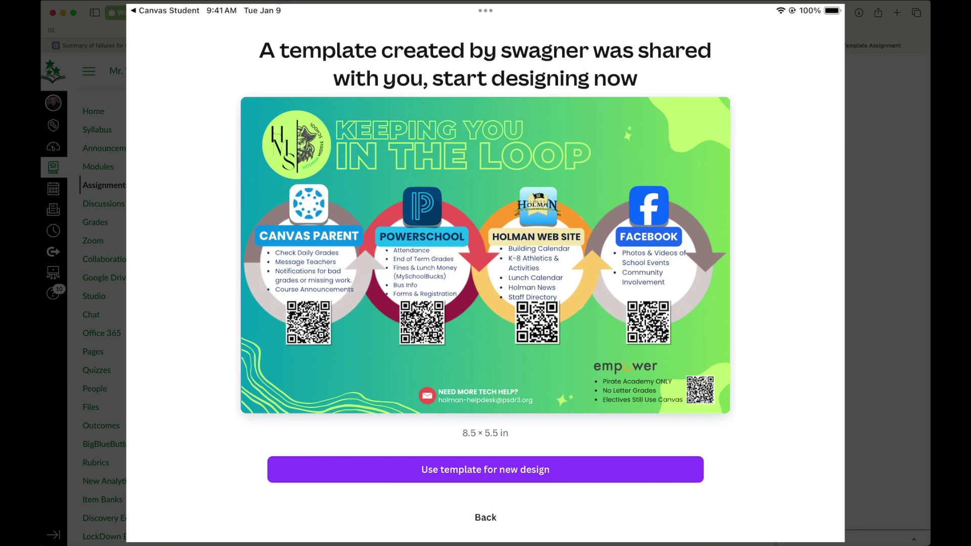
Choose 'Use template for new design' to get an editable copy of the flyer.
scroll(486, 274, "down", 2)
scroll(486, 273, "up", 2)
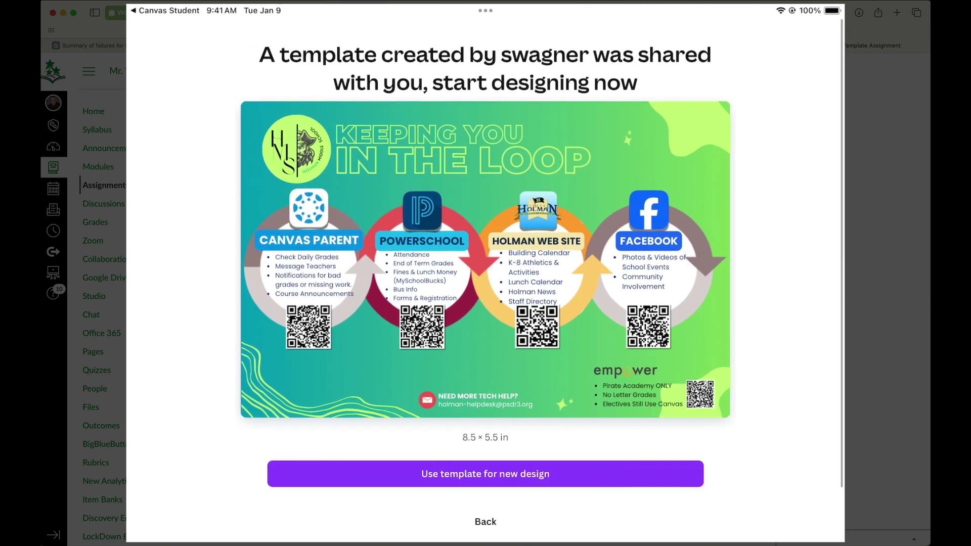
scroll(485, 273, "down", 2)
scroll(486, 273, "up", 2)
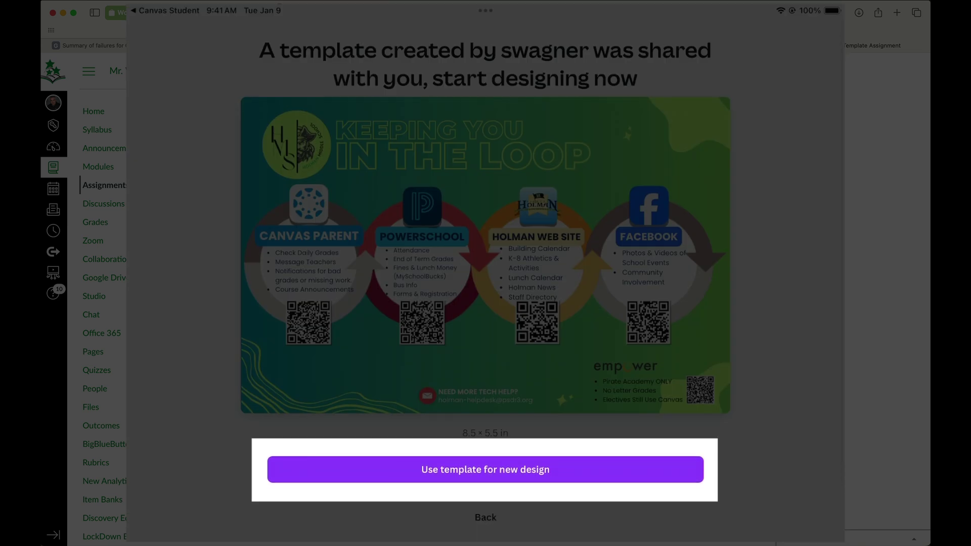
left_click(485, 469)
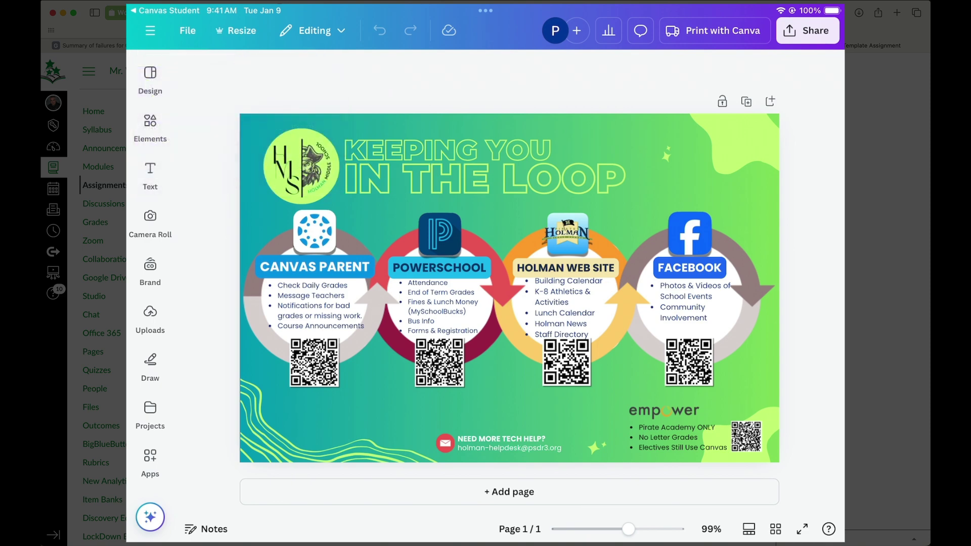
left_click(150, 30)
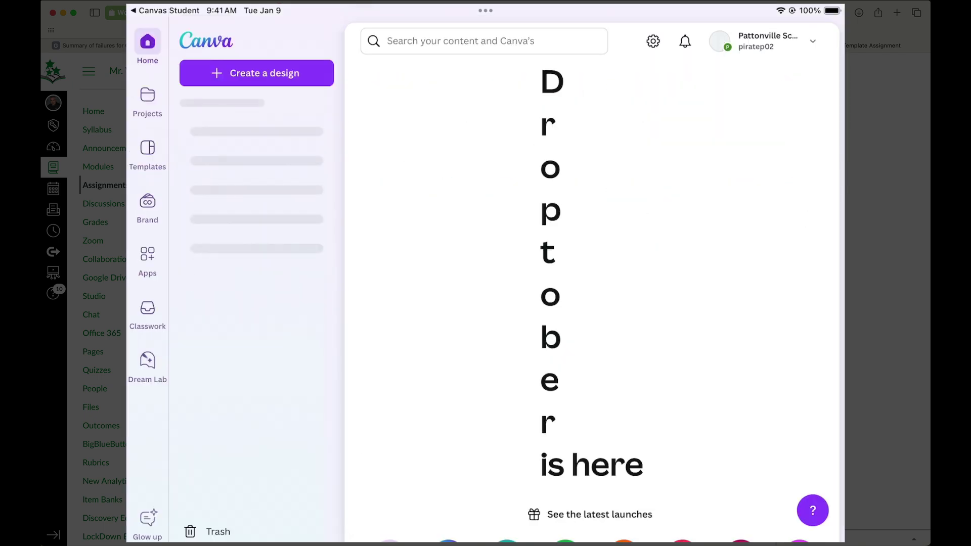
scroll(592, 283, "down", 3)
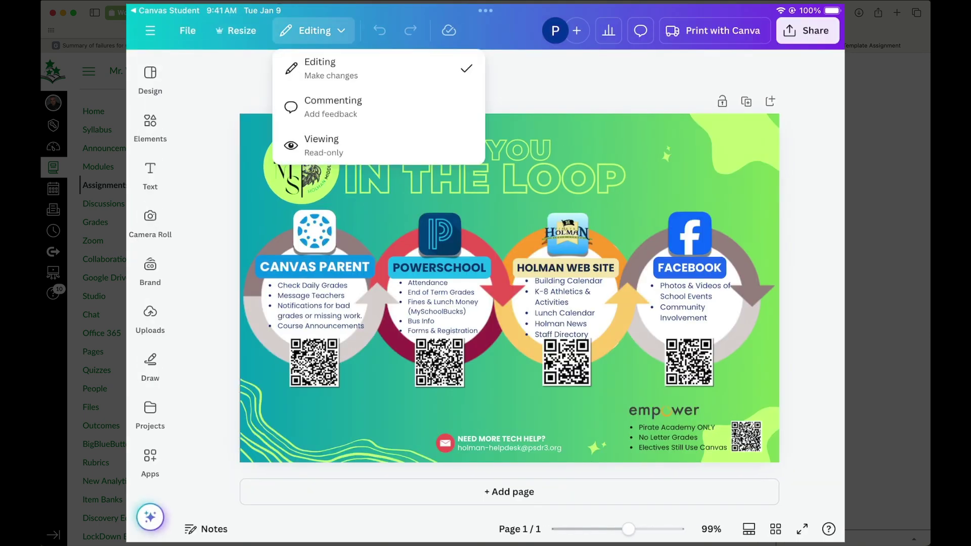
Edit the Canvas Parent bullet text on the flyer copy, then open Canva's Share panel.
left_click(315, 306)
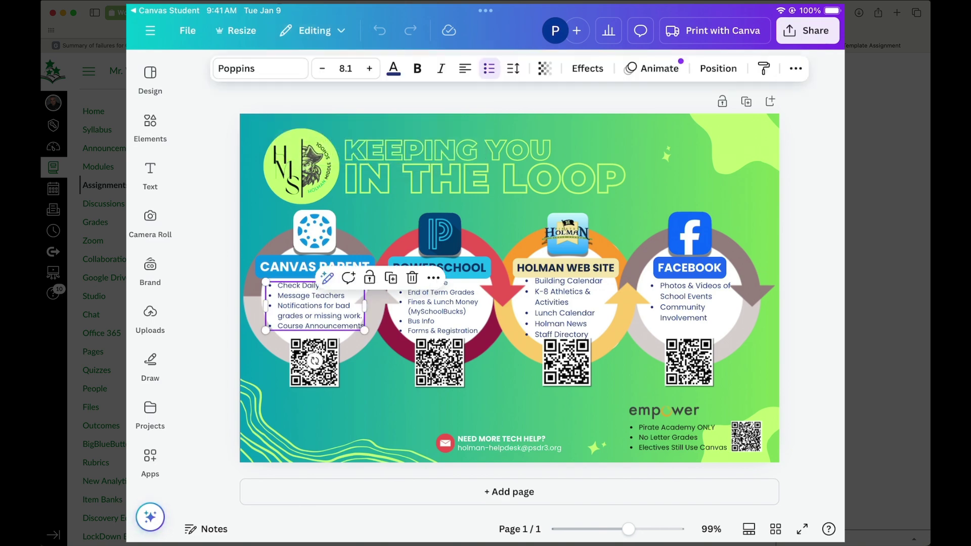
left_click(301, 295)
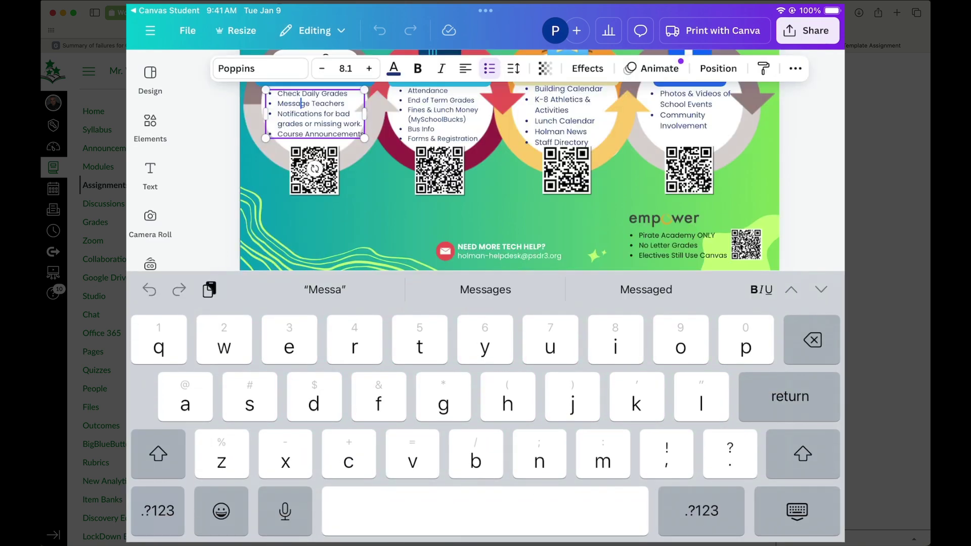
left_click(797, 511)
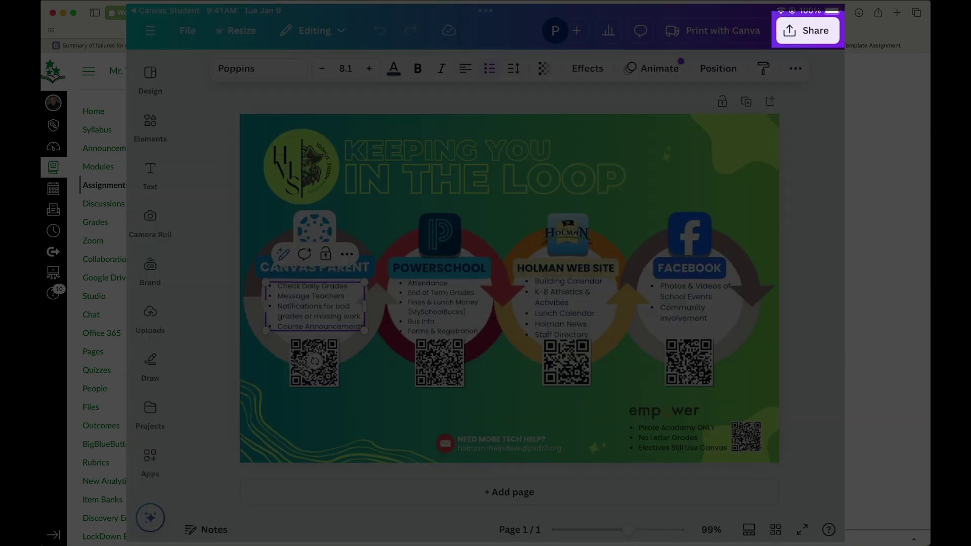
left_click(808, 31)
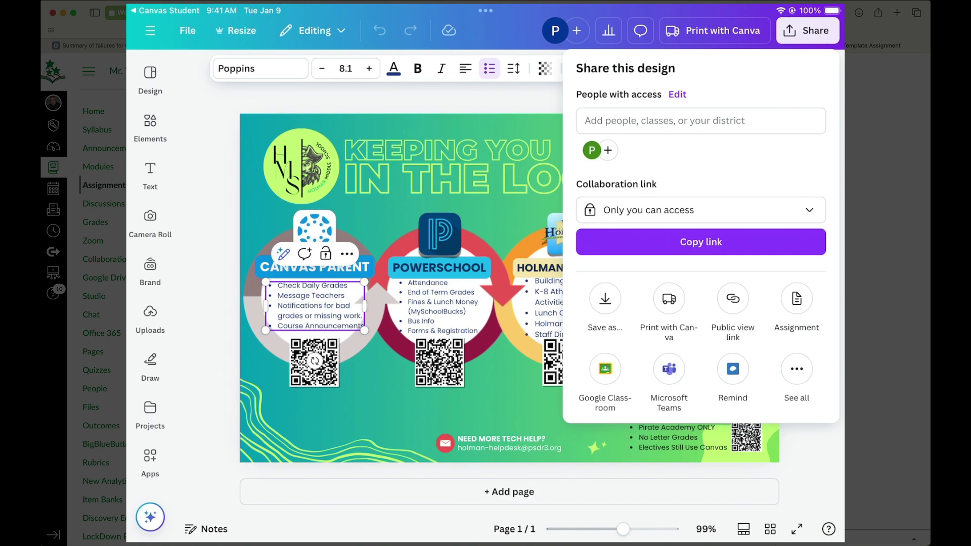
Download the flyer copy as a PDF Standard file.
left_click(604, 298)
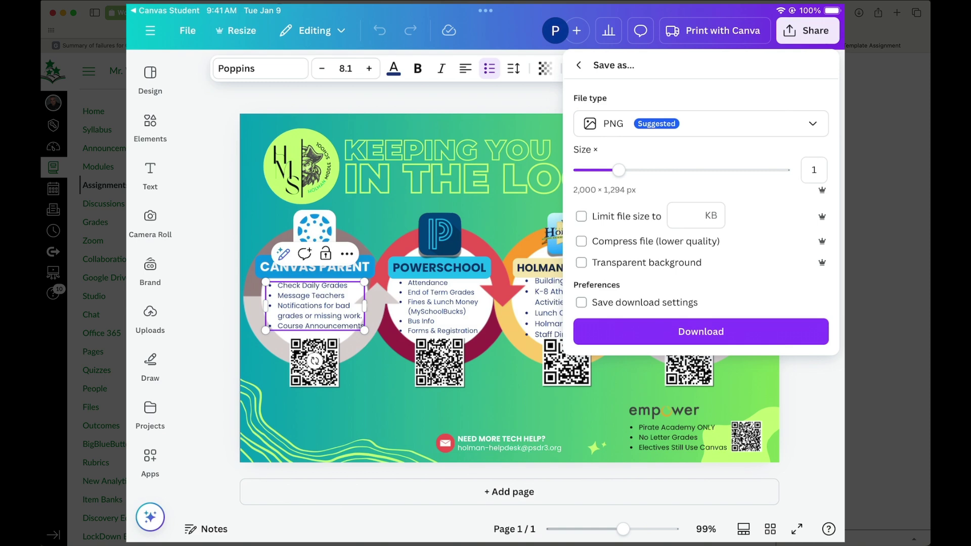
left_click(700, 123)
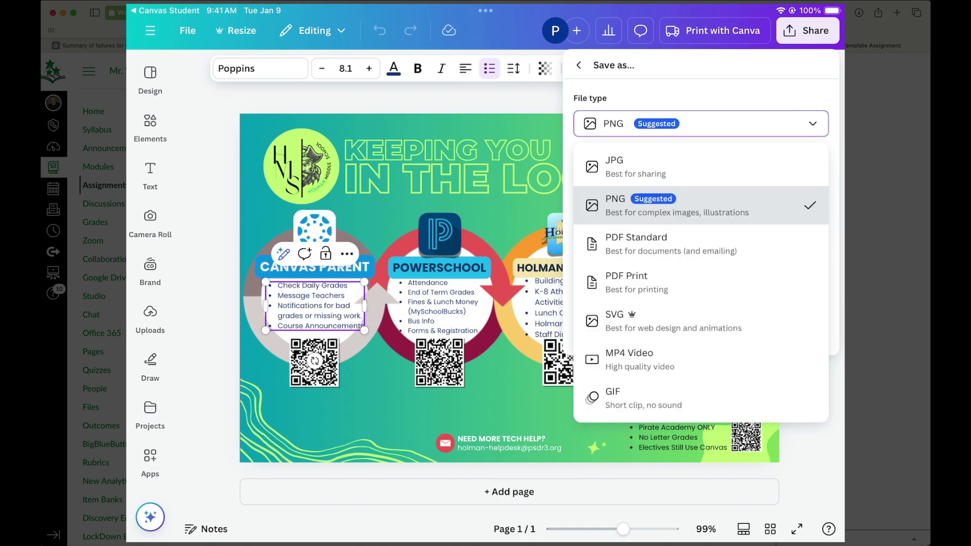
left_click(636, 244)
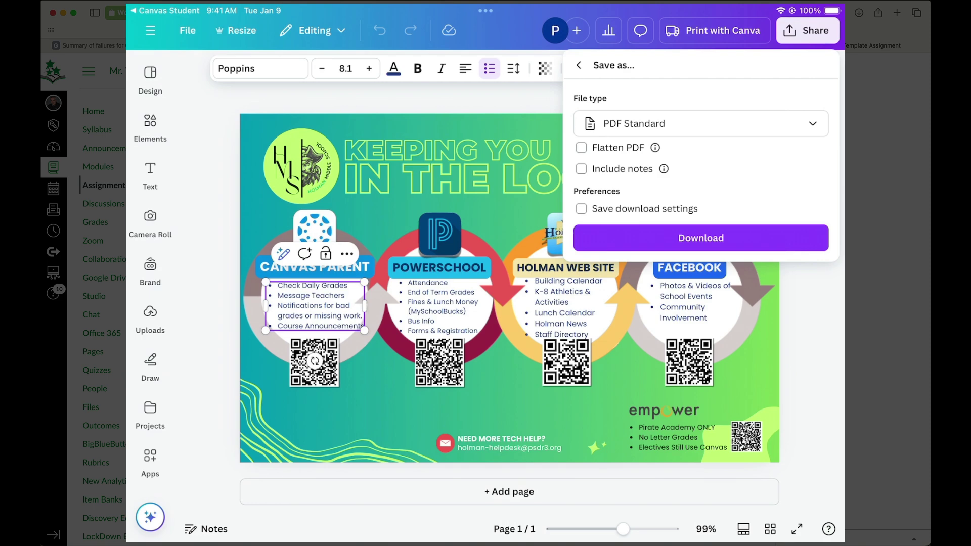
left_click(701, 237)
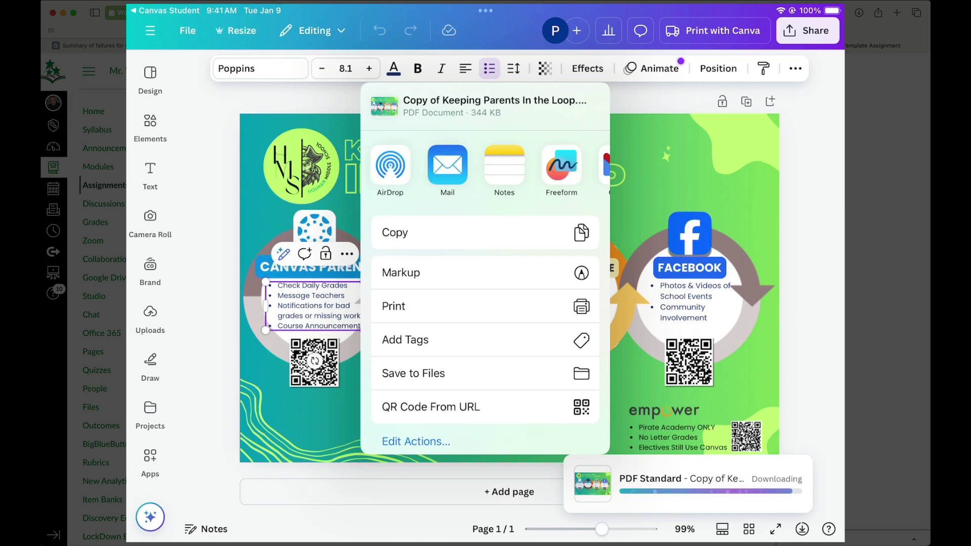
Send the PDF to Canvas Student and submit it to the teacher's Canva Template Assignment.
scroll(485, 167, "right", 5)
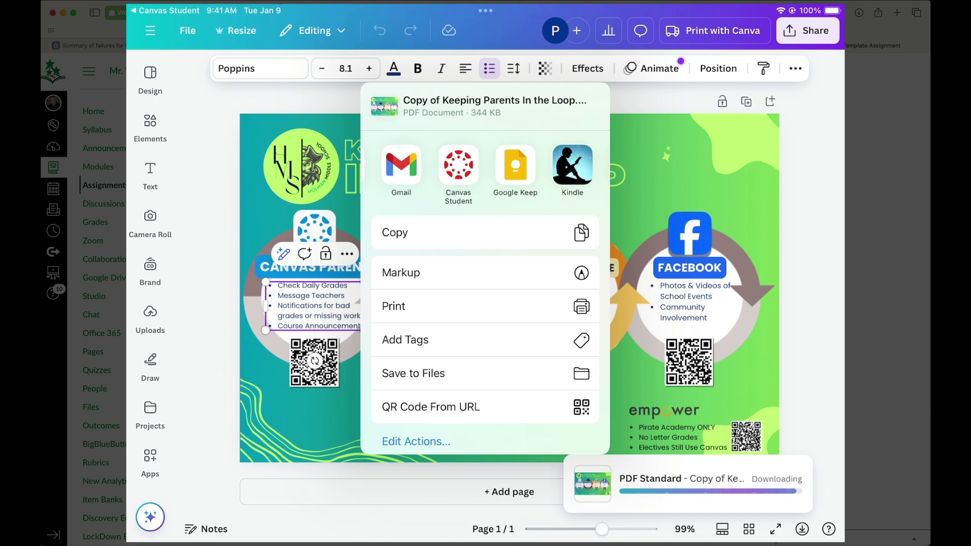
left_click(458, 165)
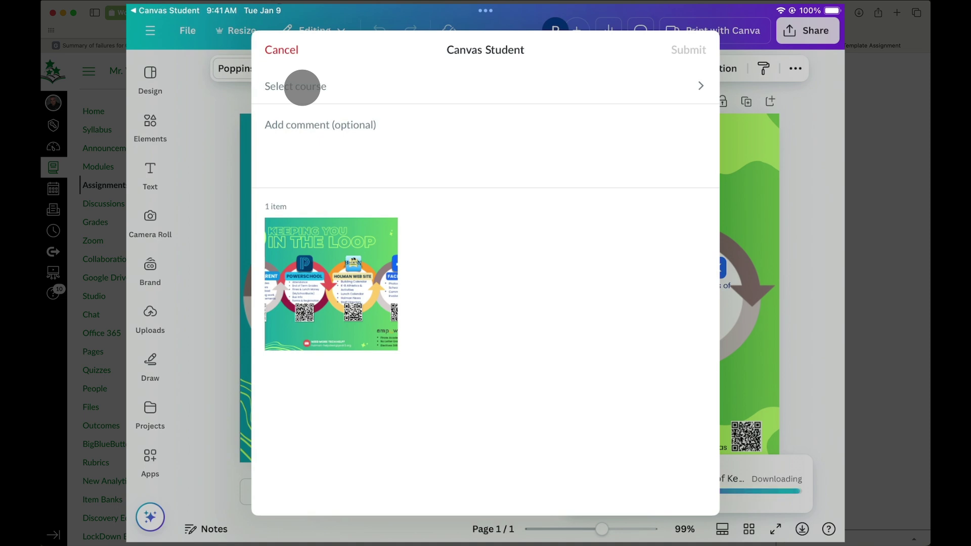
left_click(302, 87)
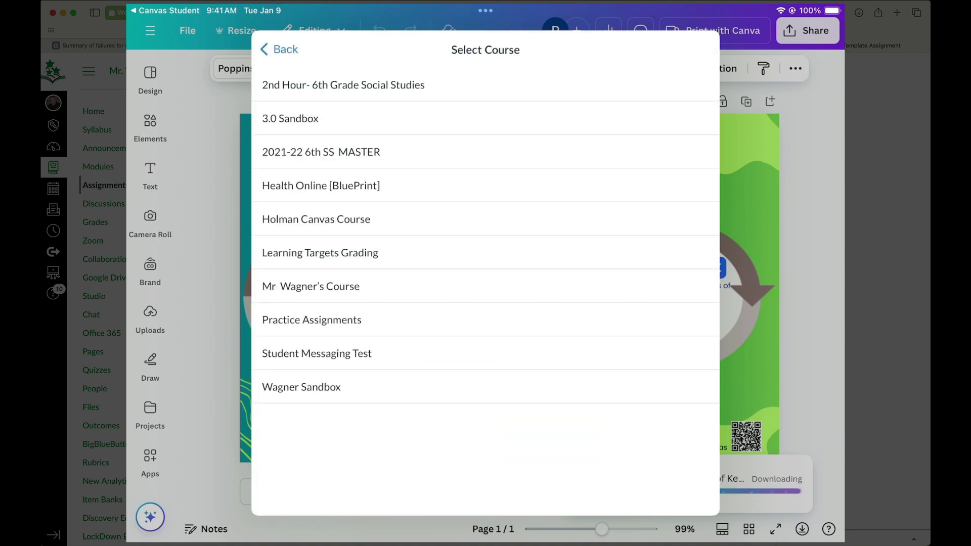
left_click(307, 287)
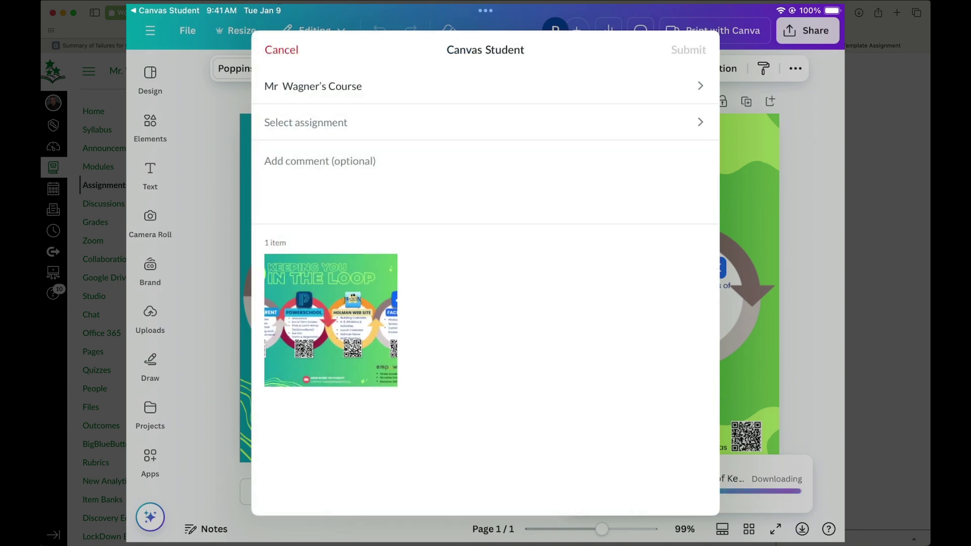
left_click(370, 122)
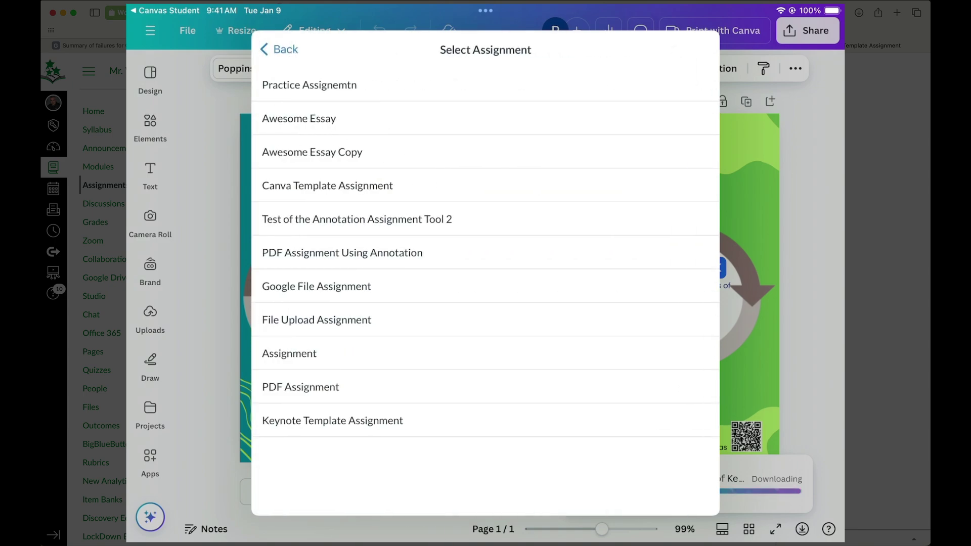
left_click(407, 186)
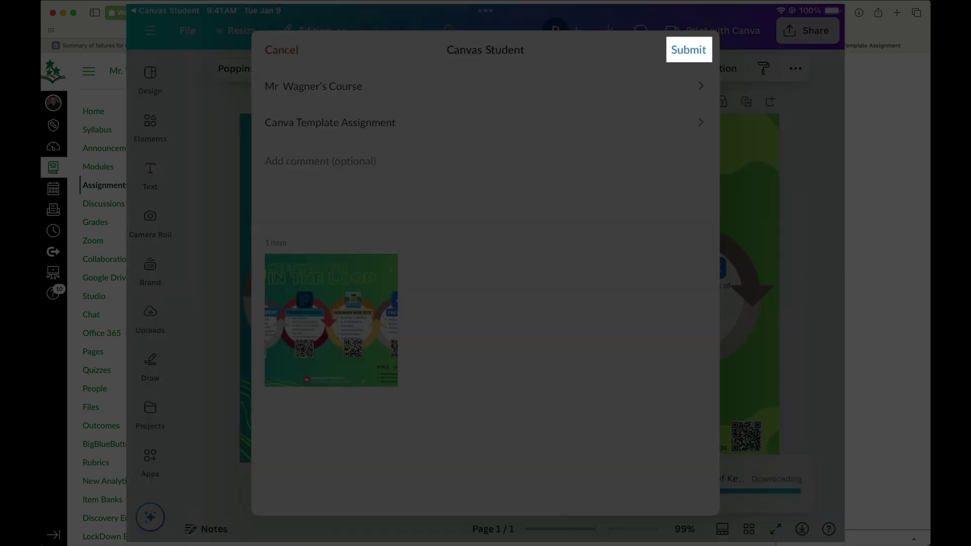
left_click(689, 49)
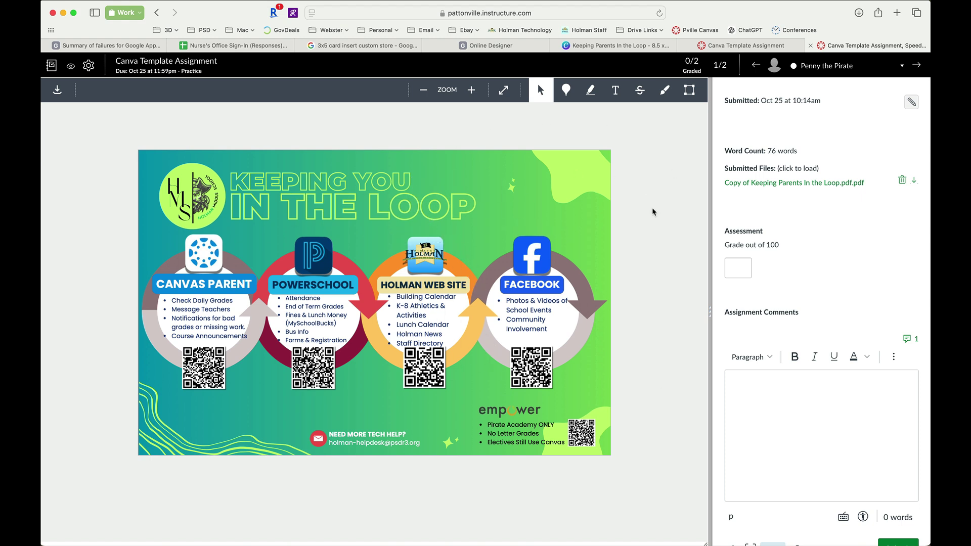
Review the submitted flyer PDF in SpeedGrader and place the cursor in the Grade box.
scroll(502, 269, "down", 1)
scroll(502, 269, "up", 1)
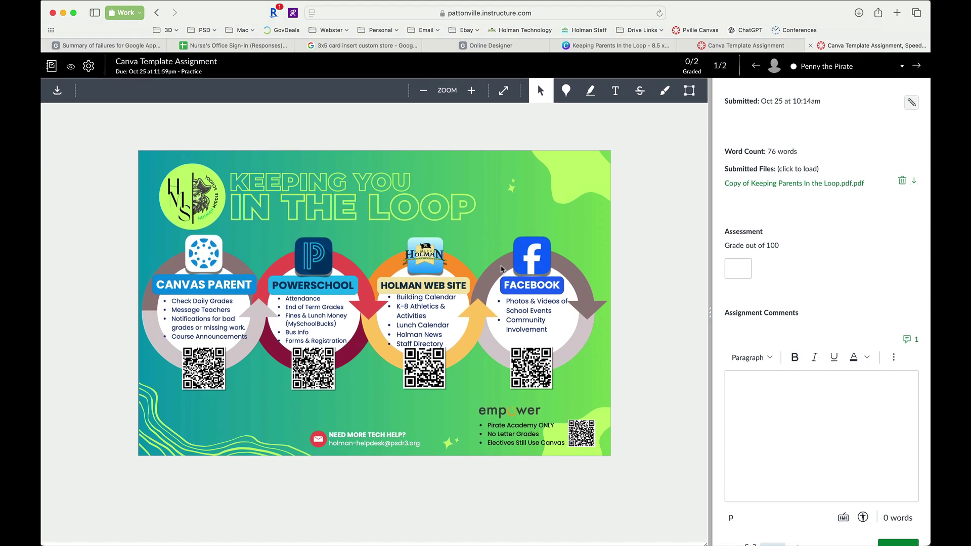
left_click(738, 278)
scroll(820, 404, "down", 3)
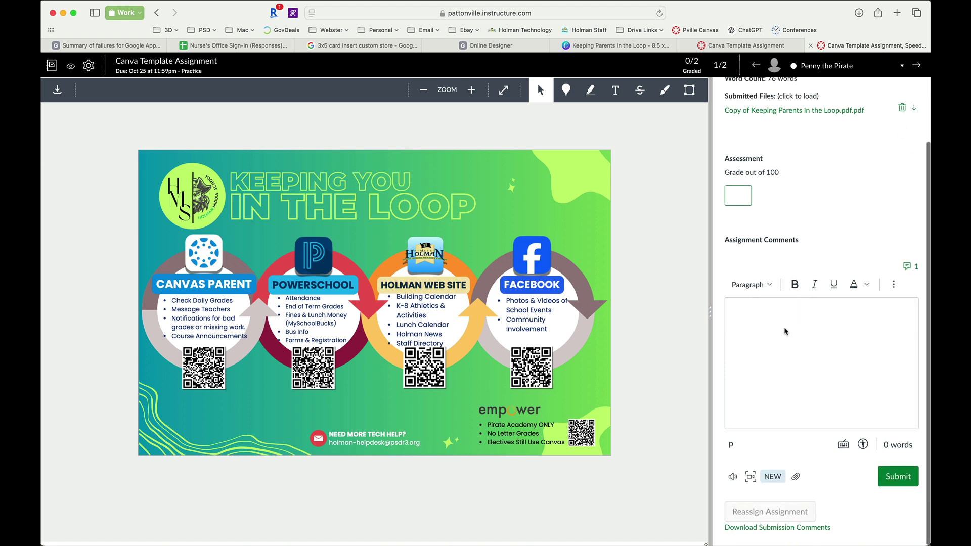